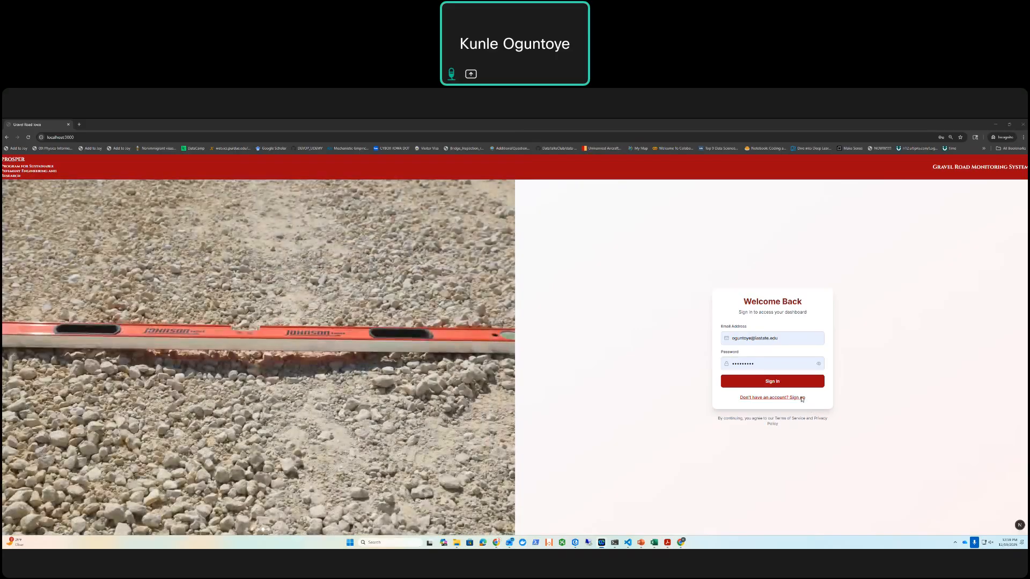
{"action": "left_click", "coordinate": [802, 398]}
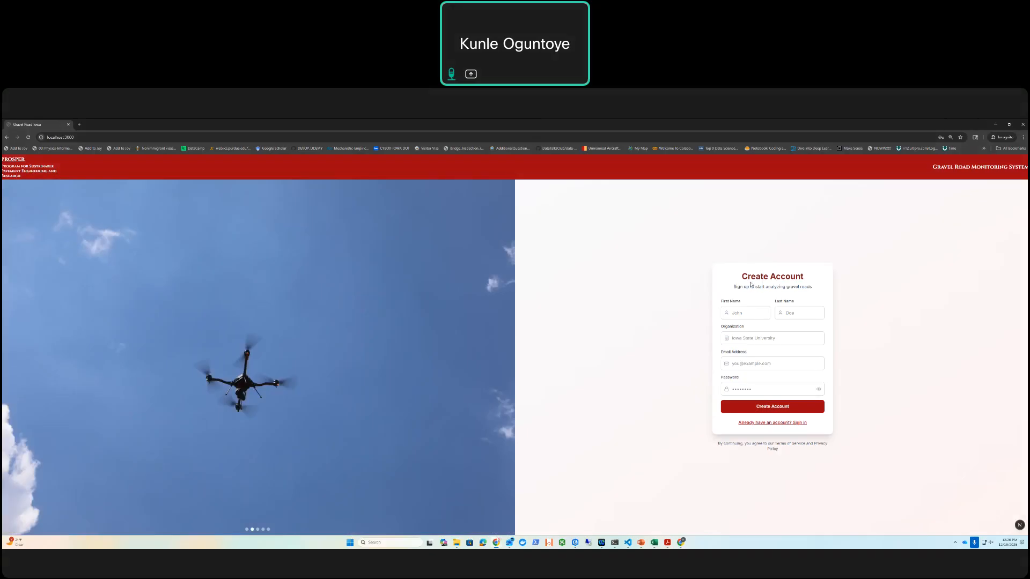
{"action": "left_click", "coordinate": [740, 315]}
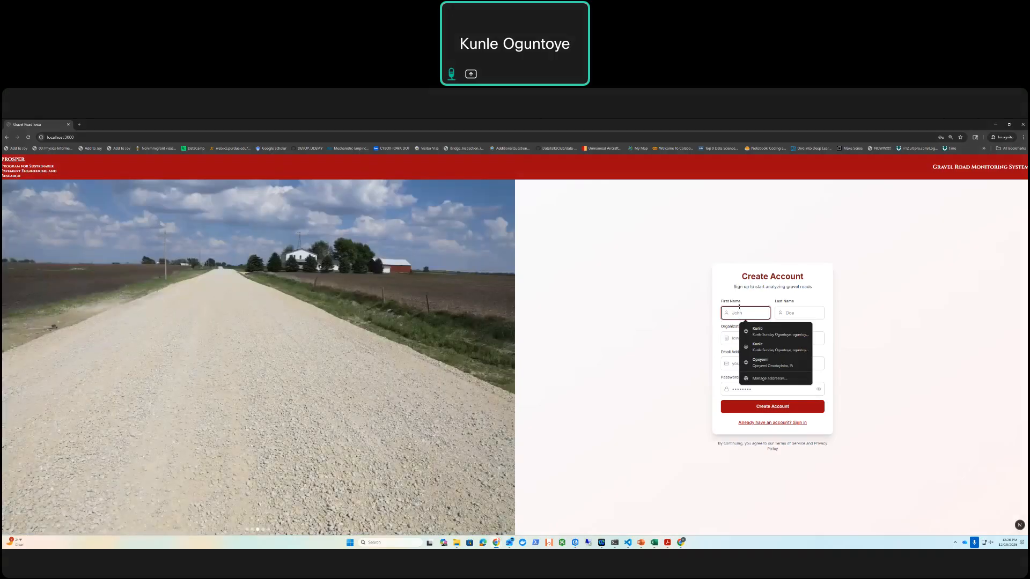
{"action": "left_click", "coordinate": [799, 423]}
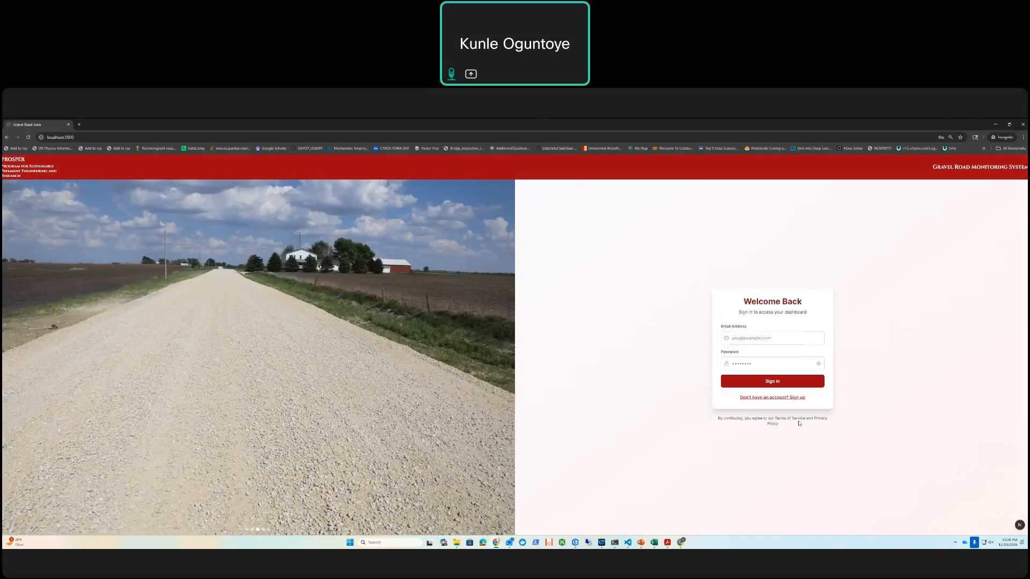
Step: Sign in to the dashboard with the saved account e-mail and password
{"action": "left_click", "coordinate": [734, 338]}
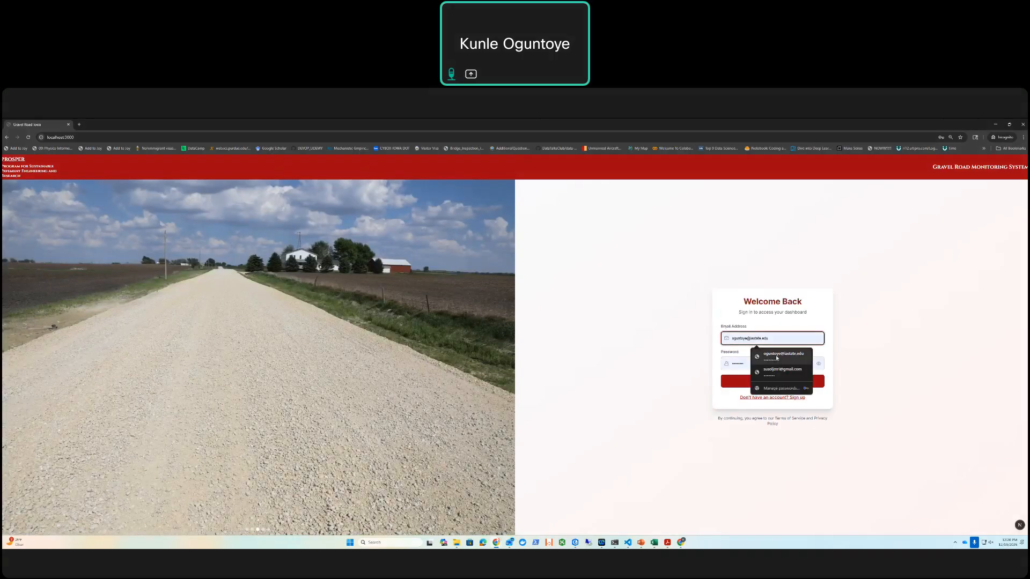
{"action": "left_click", "coordinate": [776, 357]}
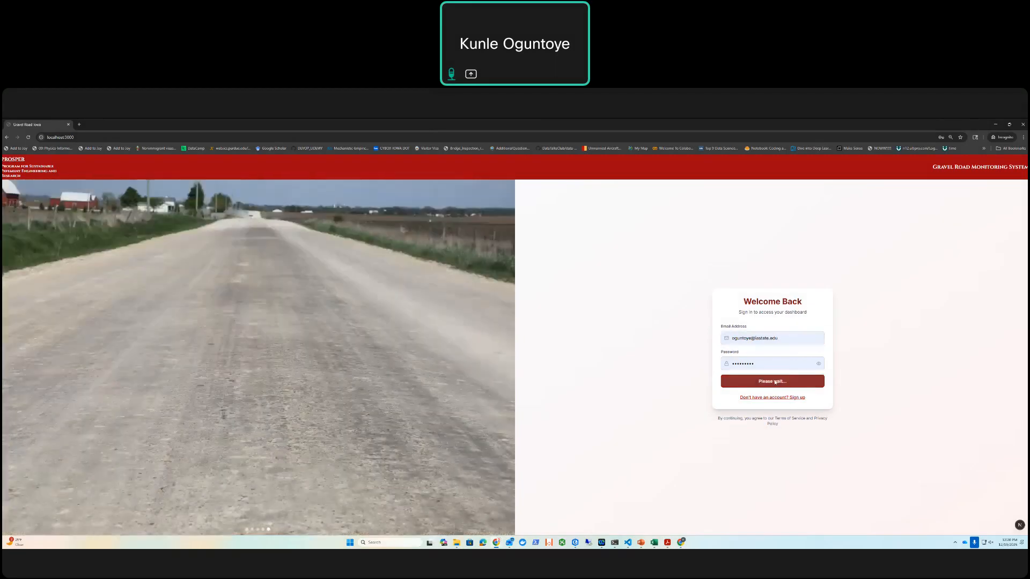
{"action": "left_click", "coordinate": [773, 381]}
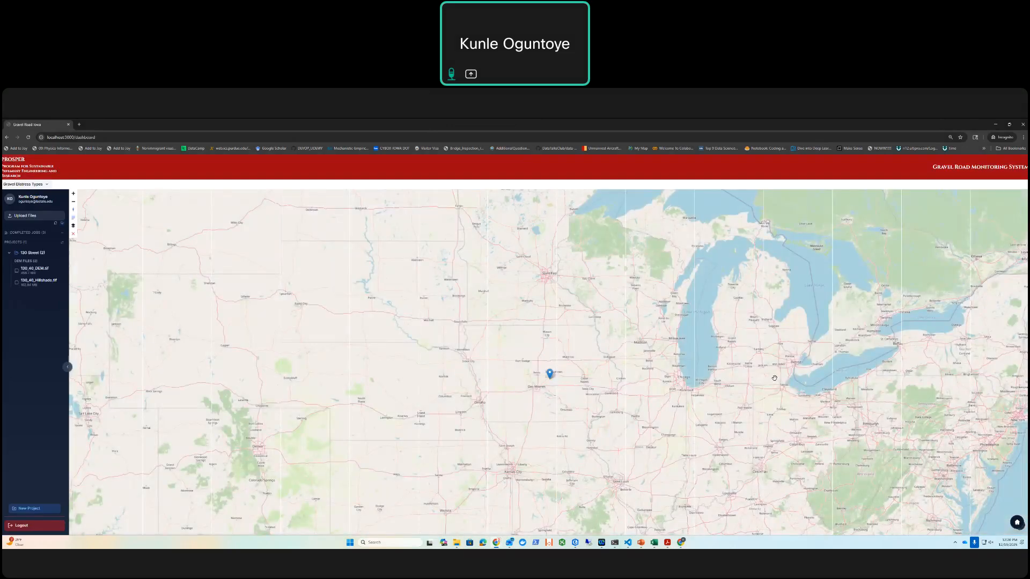
Step: Widen the project sidebar to about twice its width, collapse it and expand it again
{"action": "left_click_drag", "start_coordinate": [719, 357], "coordinate": [710, 343]}
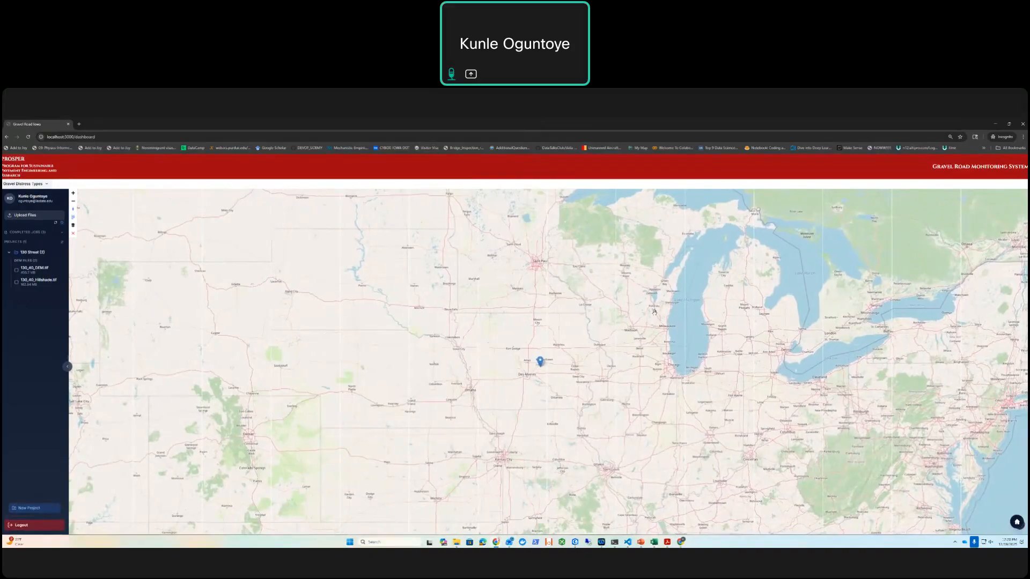
{"action": "left_click_drag", "start_coordinate": [608, 288], "coordinate": [599, 293]}
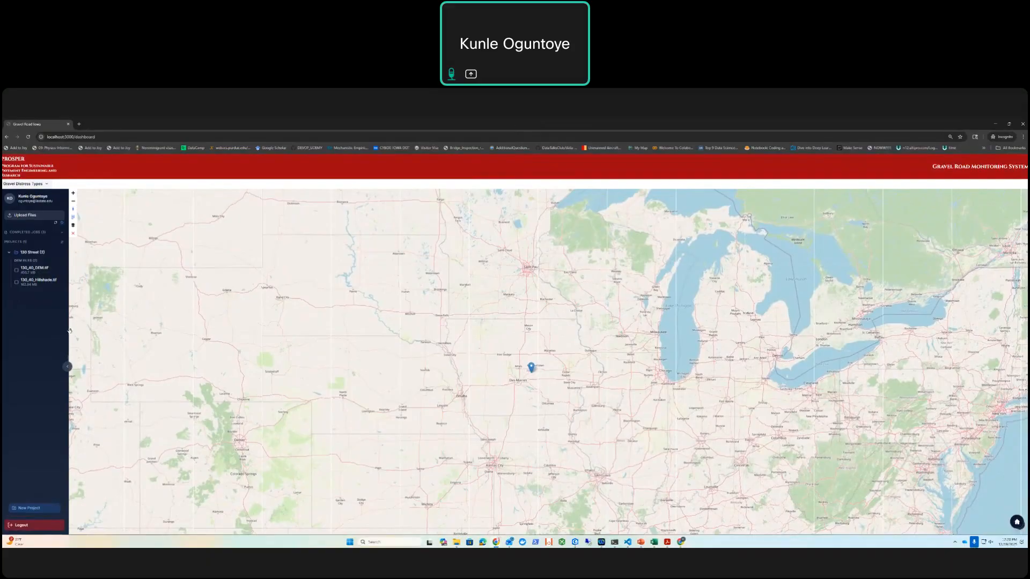
{"action": "left_click_drag", "start_coordinate": [69, 322], "coordinate": [133, 324]}
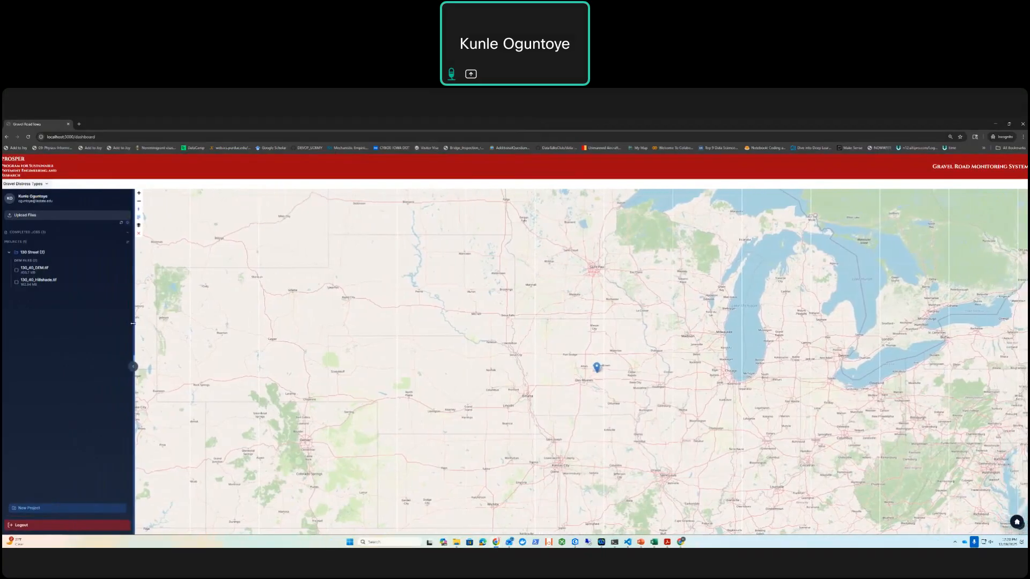
{"action": "left_click", "coordinate": [133, 367]}
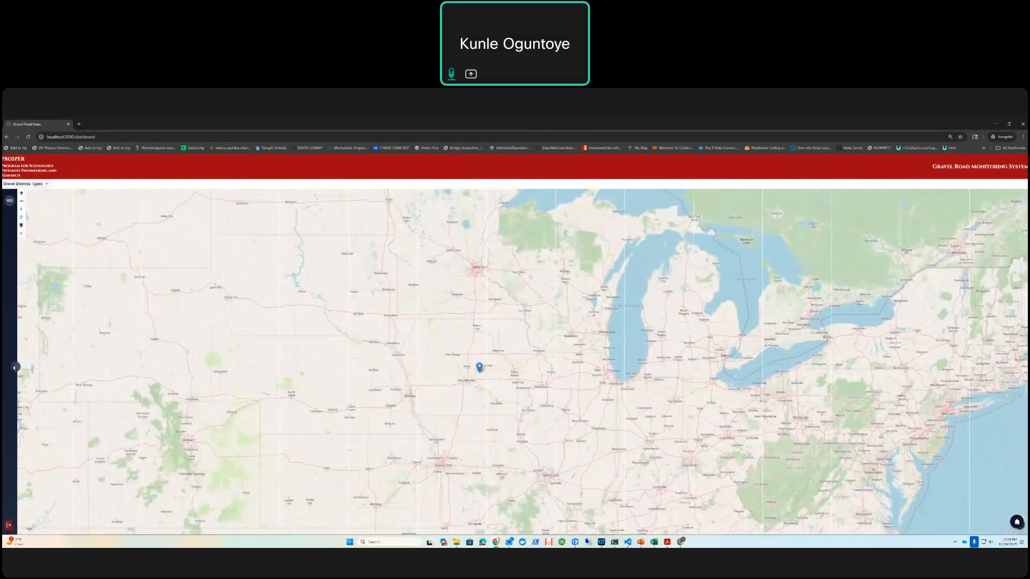
{"action": "left_click", "coordinate": [13, 367]}
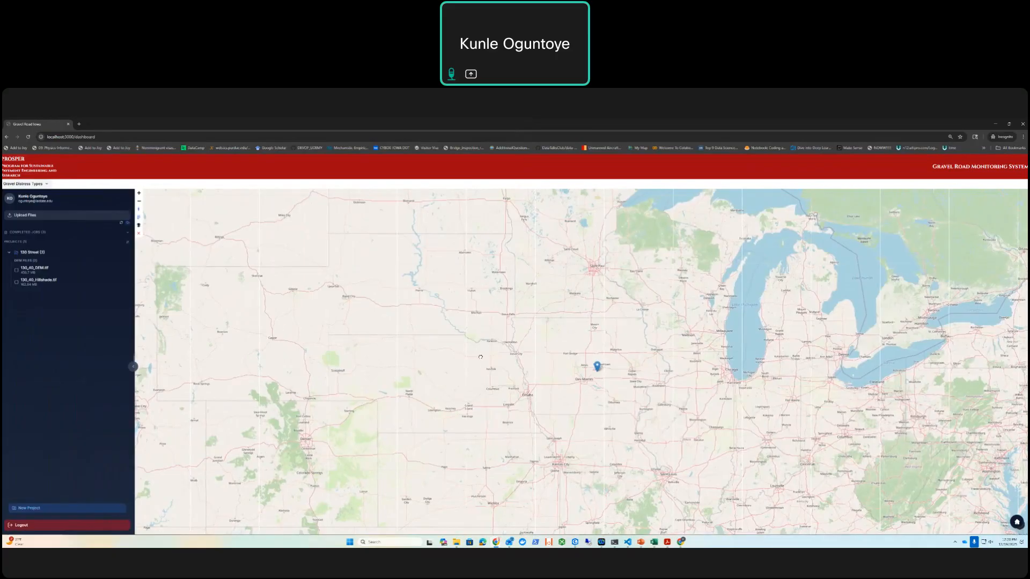
{"action": "left_click_drag", "start_coordinate": [579, 350], "coordinate": [543, 331]}
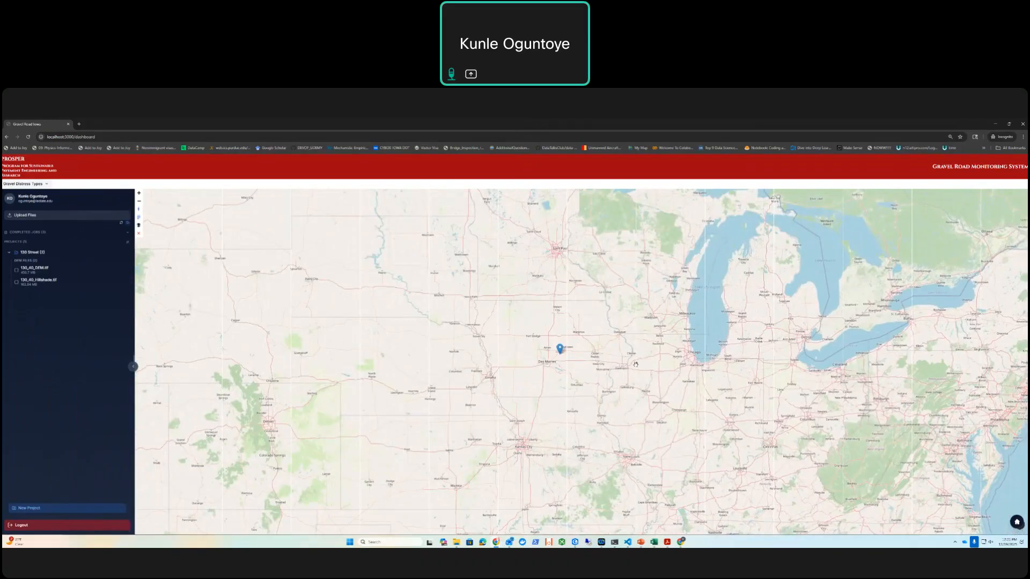
{"action": "scroll", "coordinate": [550, 361], "scroll_direction": "up", "scroll_amount": 2}
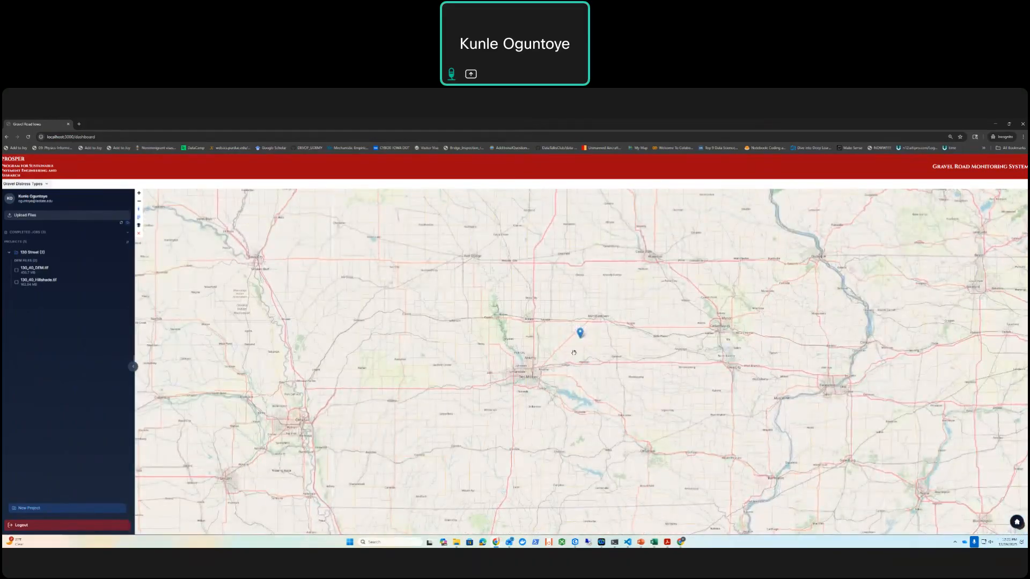
{"action": "scroll", "coordinate": [578, 349], "scroll_direction": "down", "scroll_amount": 2}
{"action": "mouse_move", "coordinate": [586, 331]}
{"action": "left_mouse_down"}
{"action": "mouse_move", "coordinate": [584, 343]}
{"action": "mouse_move", "coordinate": [556, 330]}
{"action": "left_mouse_up"}
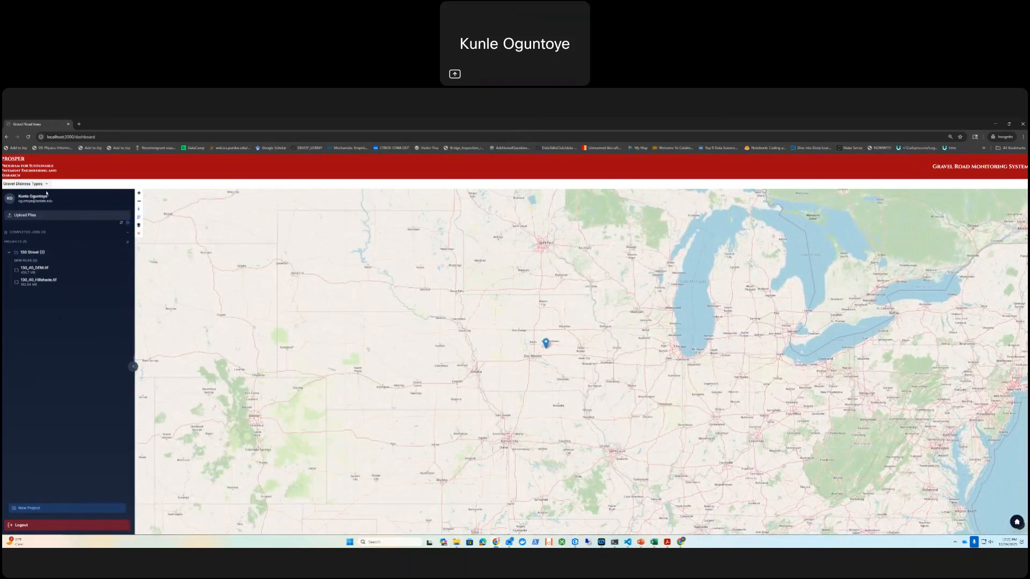
Step: Create a new project named Testing and collapse its entry in the project list
{"action": "left_click", "coordinate": [74, 509]}
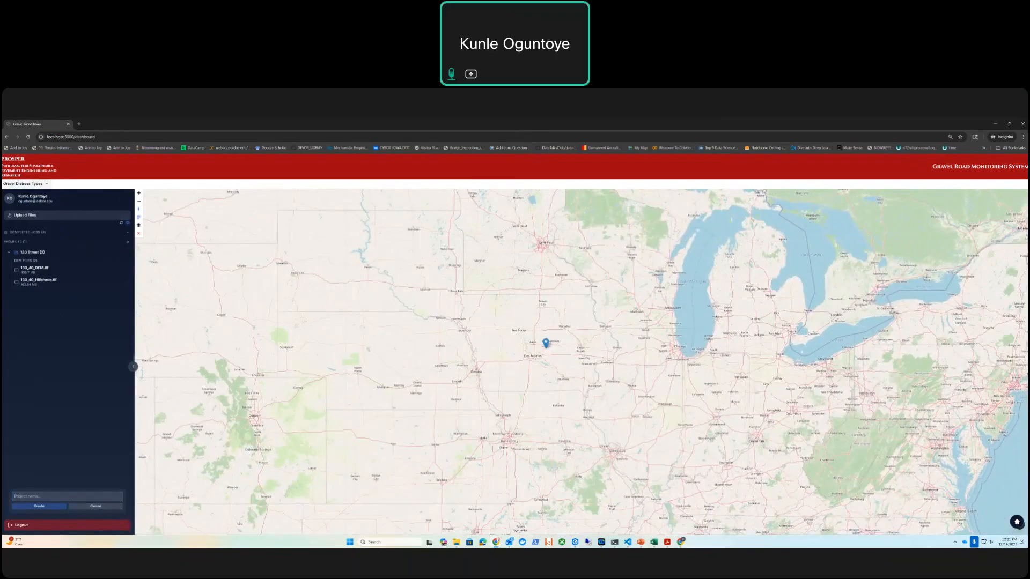
{"action": "type", "text": "Bst"}
{"action": "left_click", "coordinate": [60, 507]}
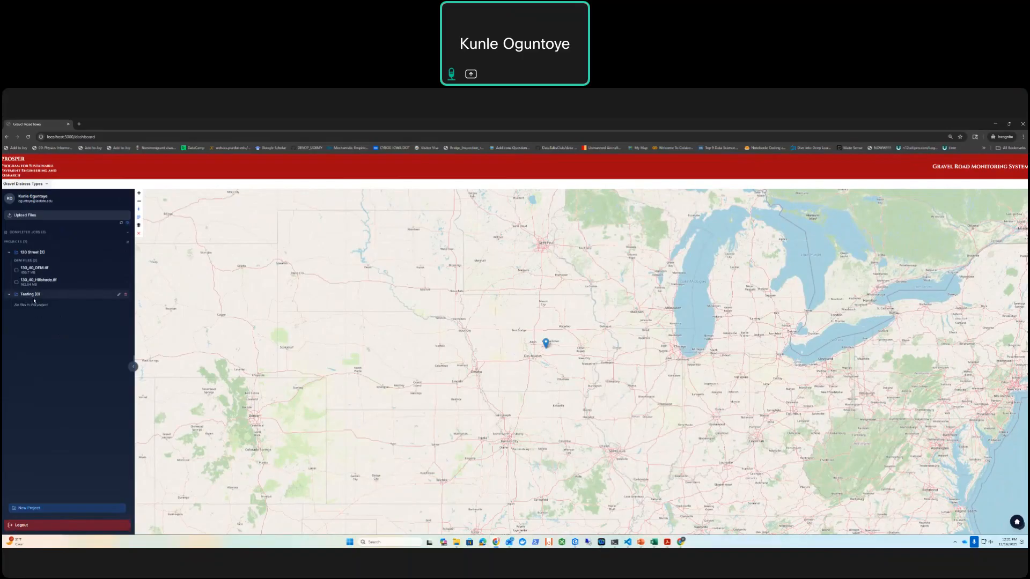
{"action": "left_click", "coordinate": [9, 294]}
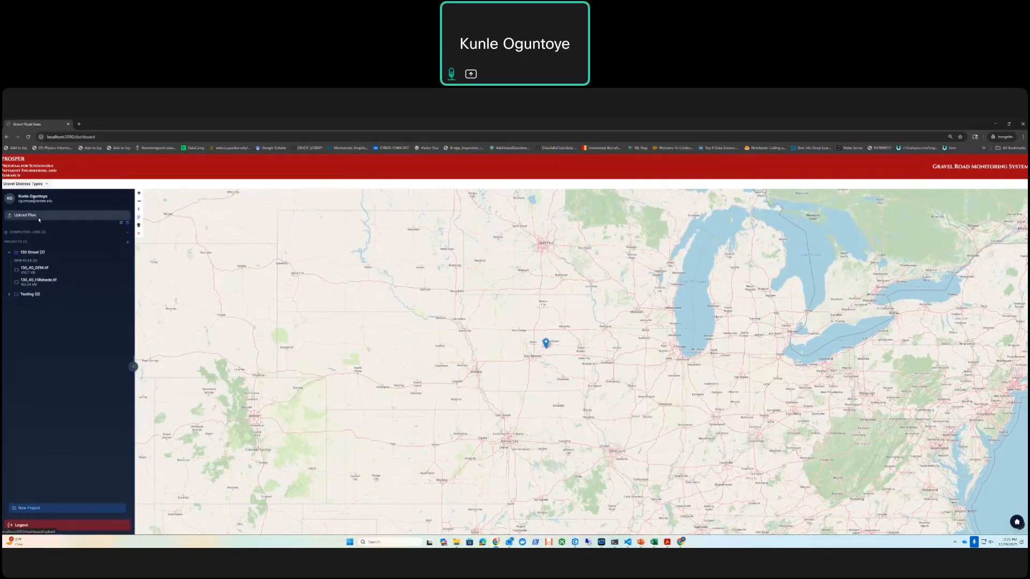
{"action": "left_click", "coordinate": [39, 220]}
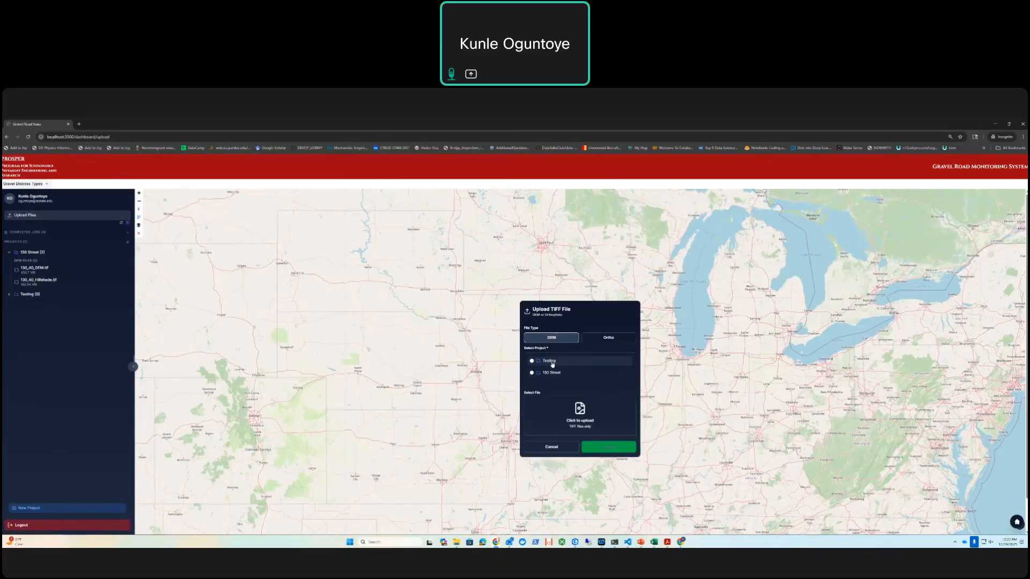
{"action": "left_click", "coordinate": [574, 417]}
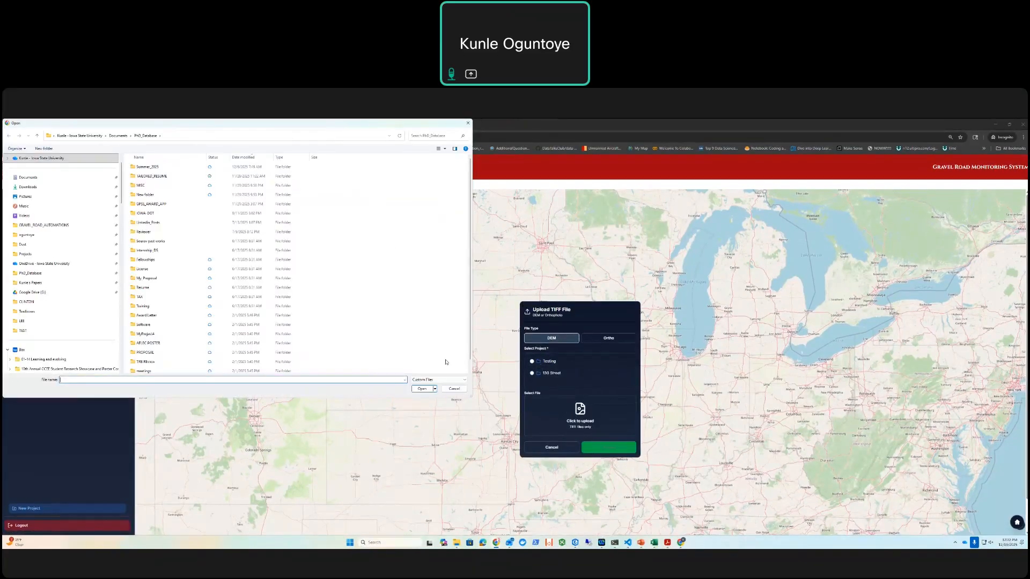
{"action": "left_click", "coordinate": [453, 388]}
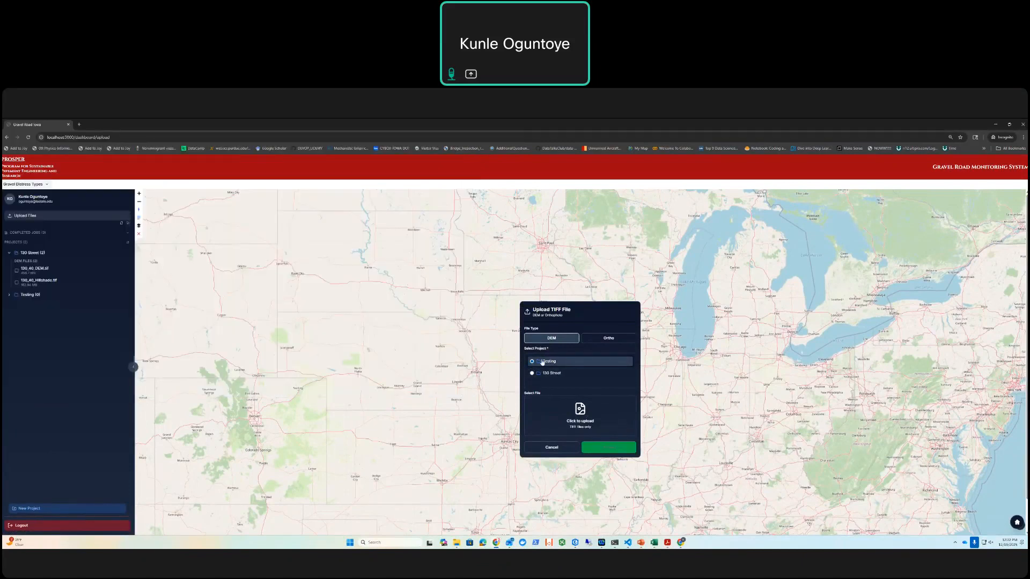
{"action": "left_click", "coordinate": [581, 424]}
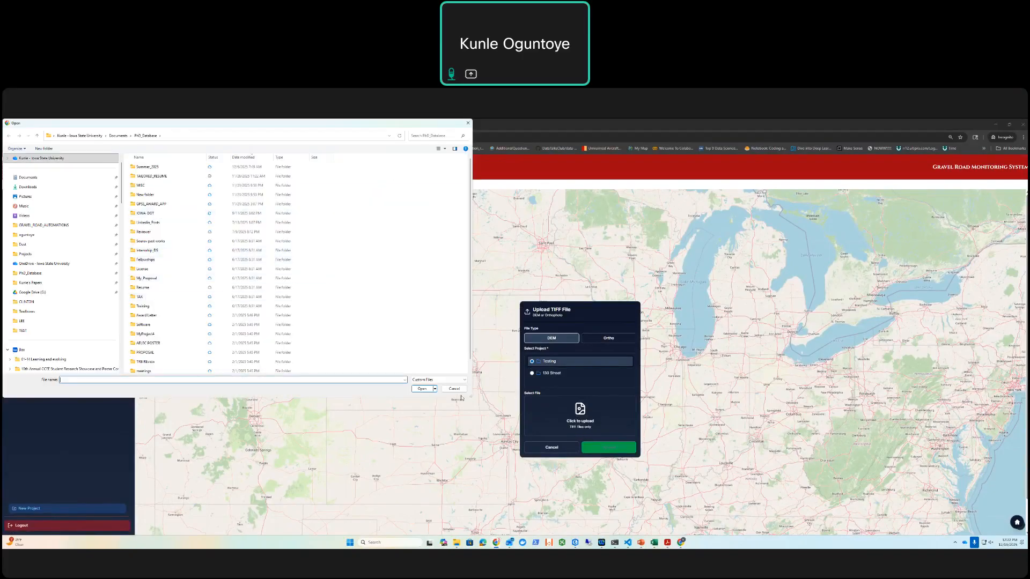
{"action": "left_click", "coordinate": [455, 389]}
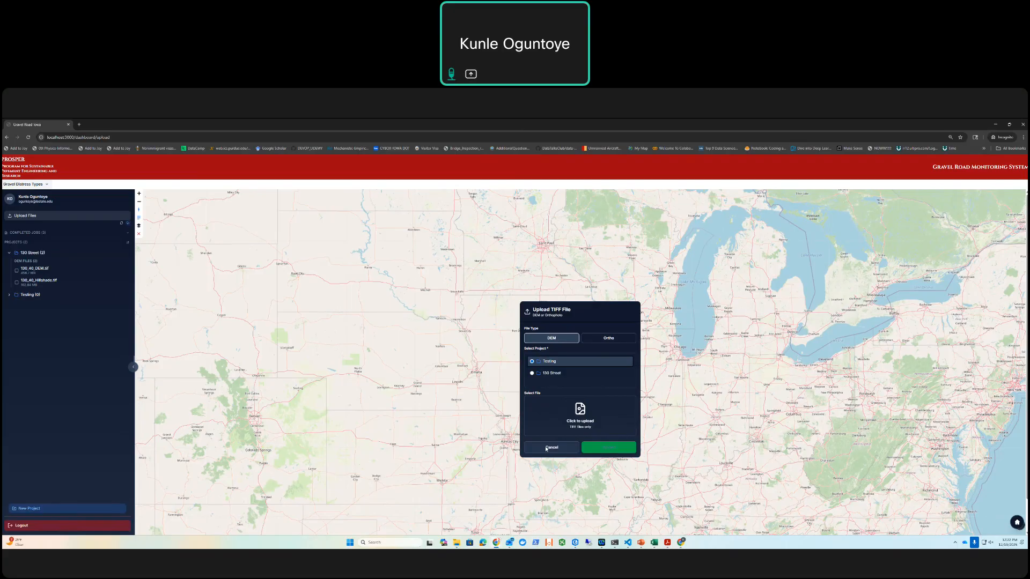
{"action": "left_click", "coordinate": [567, 449]}
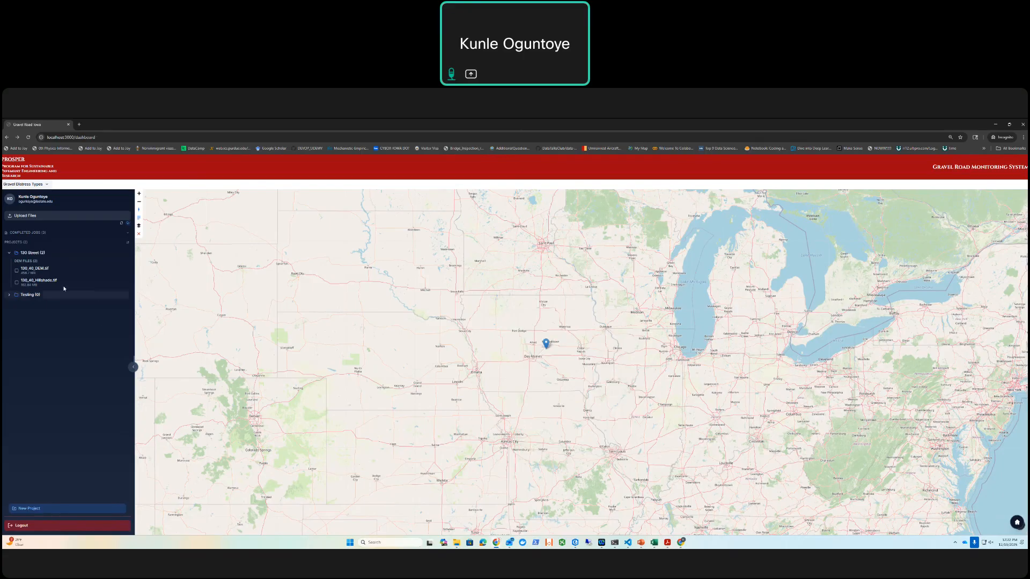
Step: Display the 130_40_Hillshade.tif layer of the 130 Street project on the map and inspect the road surface
{"action": "left_click_drag", "start_coordinate": [465, 351], "coordinate": [447, 350]}
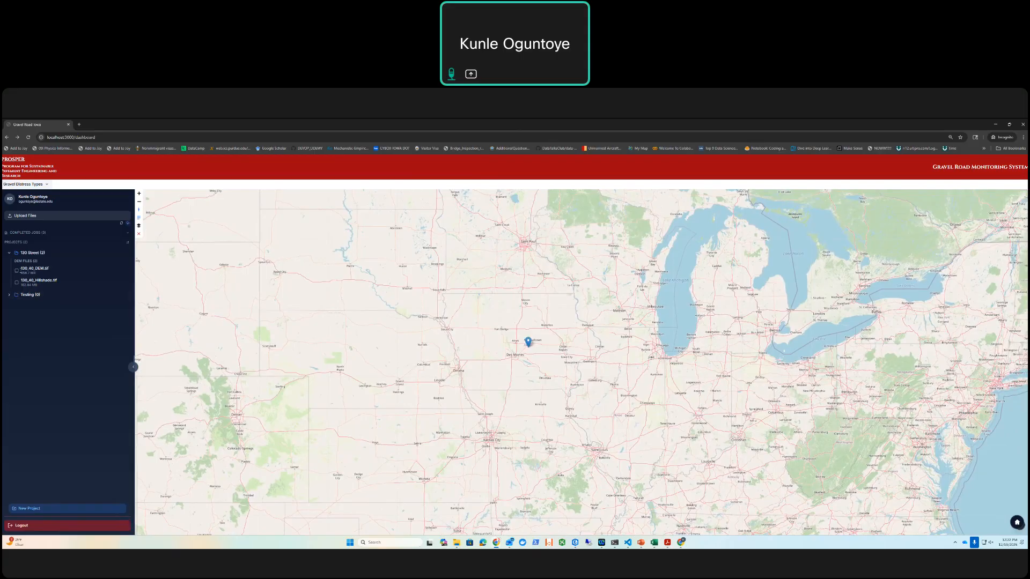
{"action": "left_click", "coordinate": [16, 283]}
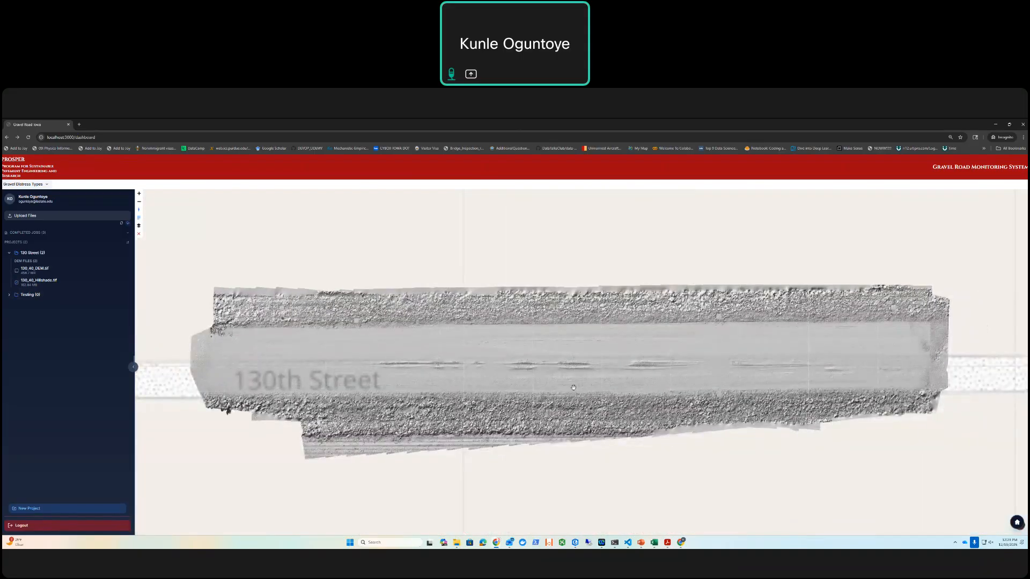
{"action": "scroll", "coordinate": [534, 373], "scroll_direction": "up", "scroll_amount": 3}
{"action": "scroll", "coordinate": [535, 373], "scroll_direction": "down", "scroll_amount": 3}
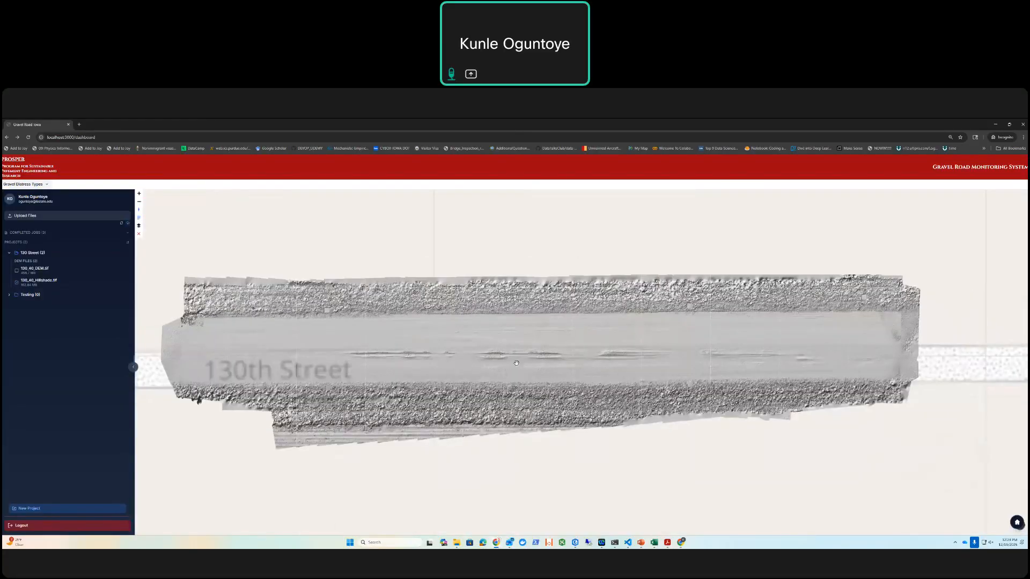
{"action": "mouse_move", "coordinate": [576, 385]}
{"action": "left_mouse_down"}
{"action": "mouse_move", "coordinate": [636, 383]}
{"action": "mouse_move", "coordinate": [591, 381]}
{"action": "left_mouse_up"}
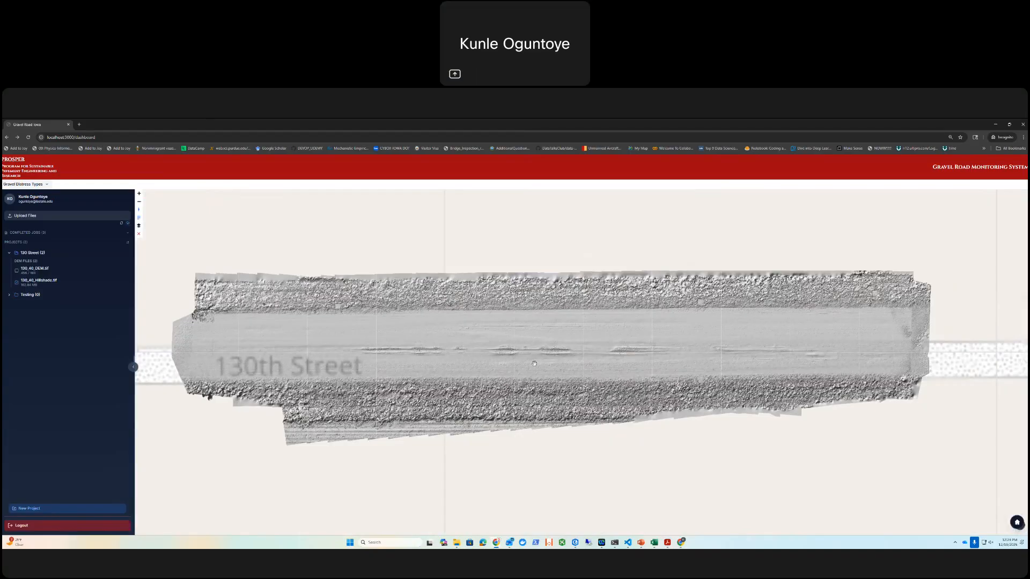
{"action": "left_click_drag", "start_coordinate": [515, 365], "coordinate": [491, 368]}
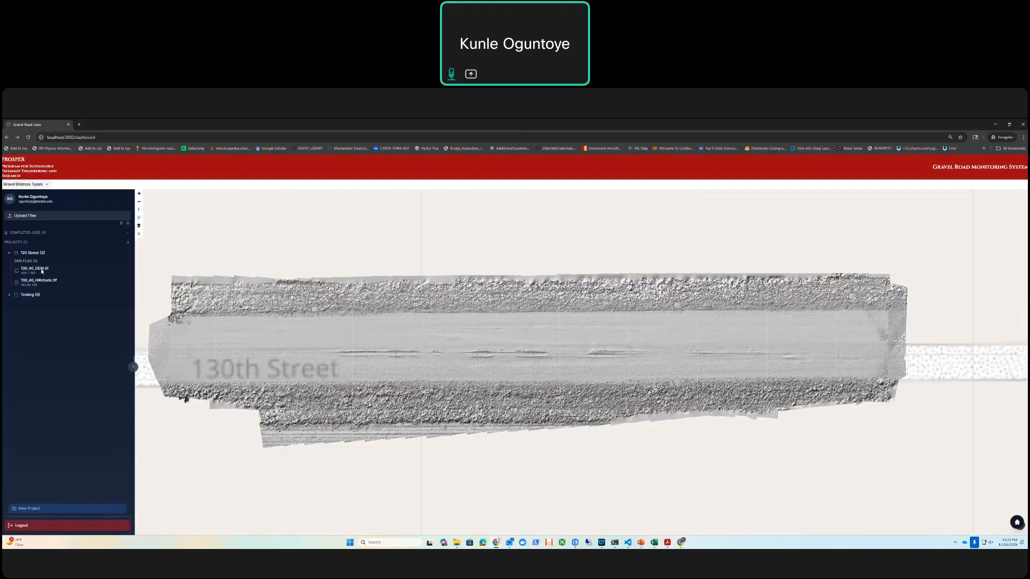
Step: Display the 130_40_DEM.tif layer on the map with the hillshade layer on top of it
{"action": "left_click", "coordinate": [16, 271]}
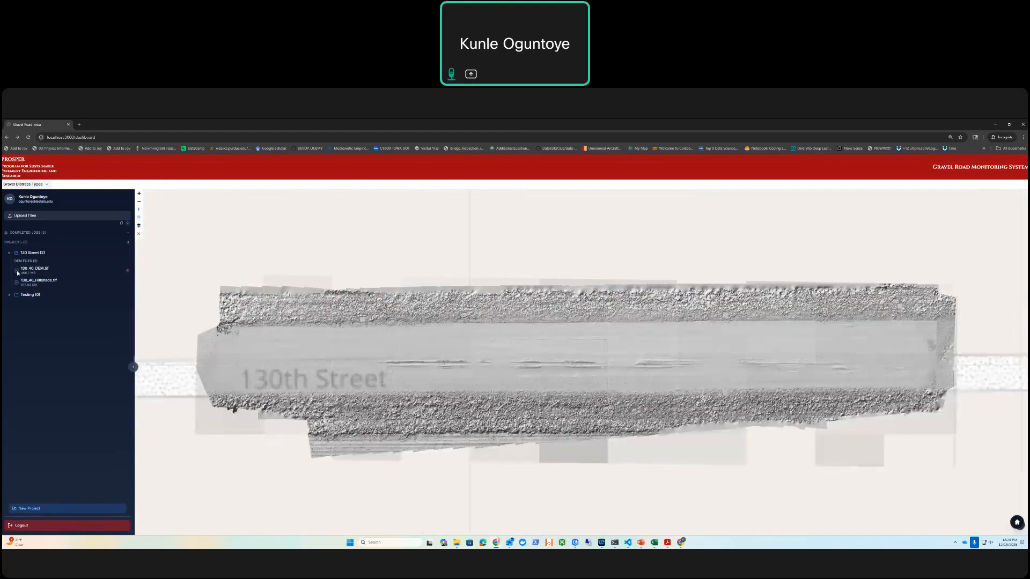
{"action": "left_click_drag", "start_coordinate": [552, 346], "coordinate": [517, 329]}
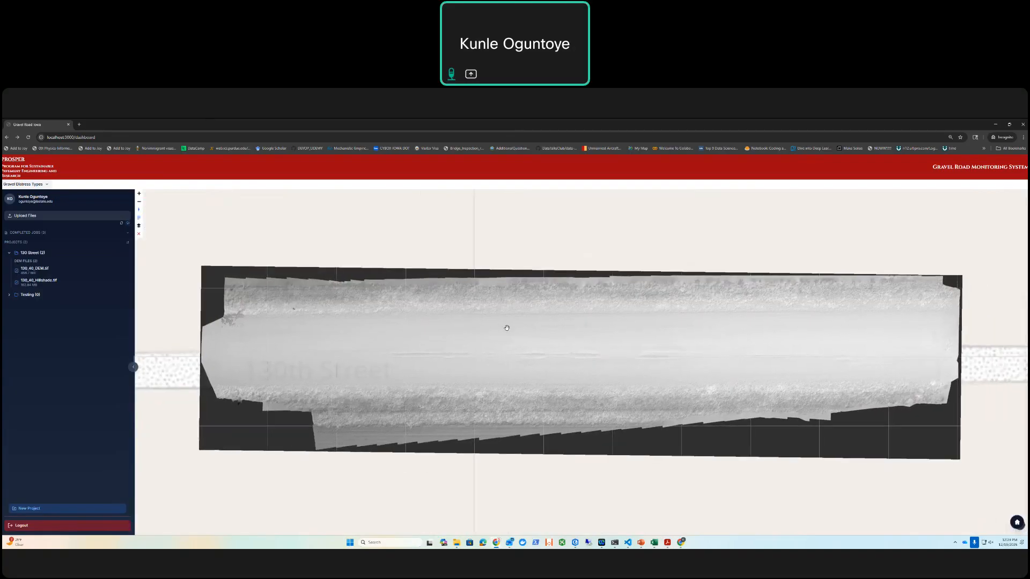
{"action": "left_click", "coordinate": [17, 282]}
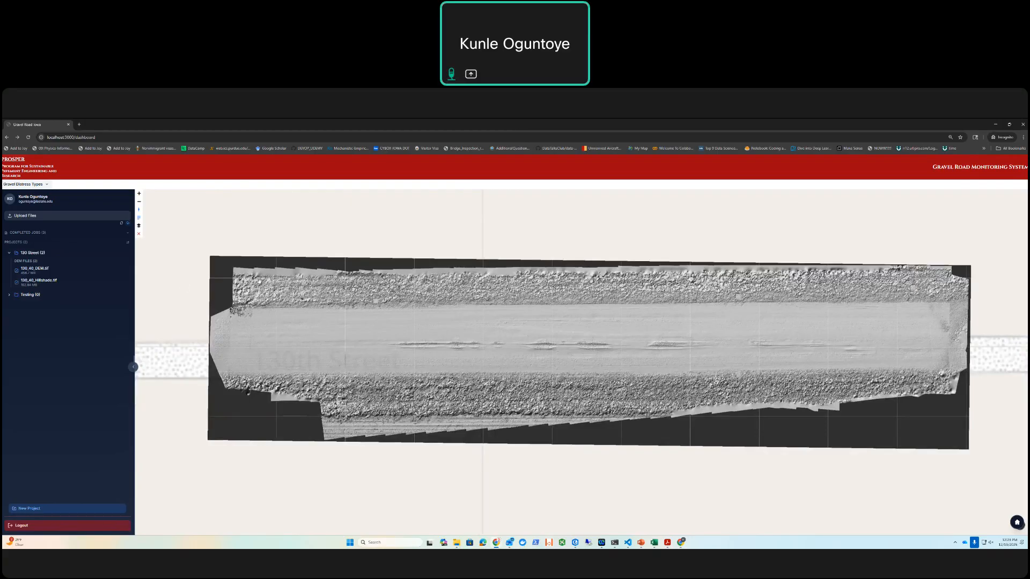
Step: Show the gravel distress types and open the automatic detection settings for Rut
{"action": "left_click", "coordinate": [25, 184]}
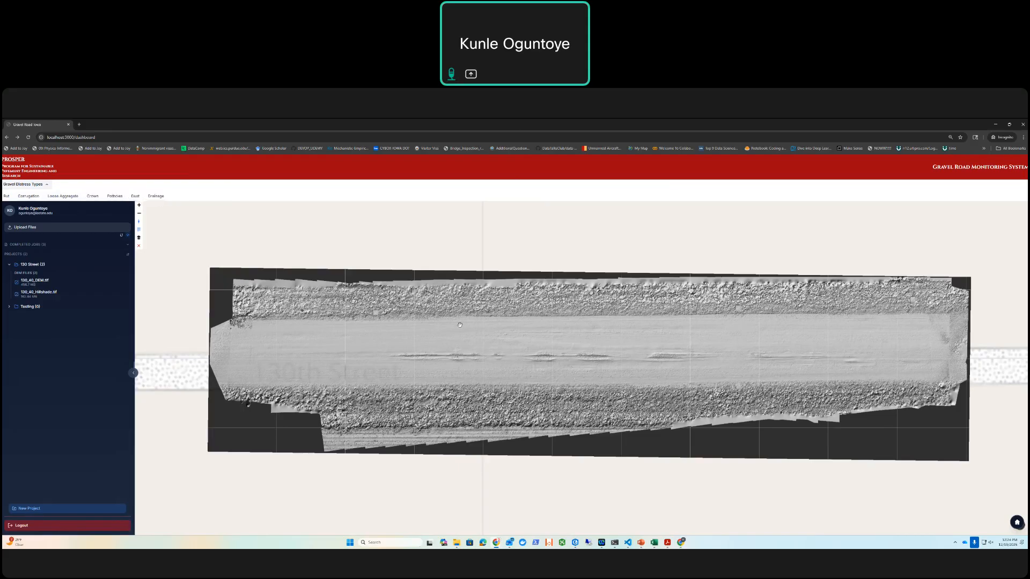
{"action": "left_click_drag", "start_coordinate": [460, 325], "coordinate": [440, 304]}
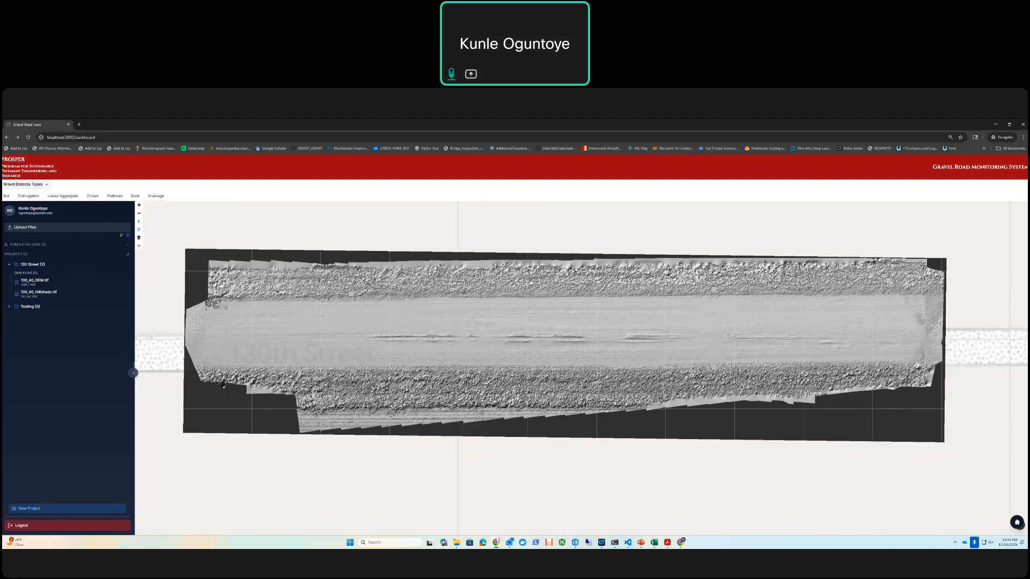
{"action": "left_click", "coordinate": [7, 196]}
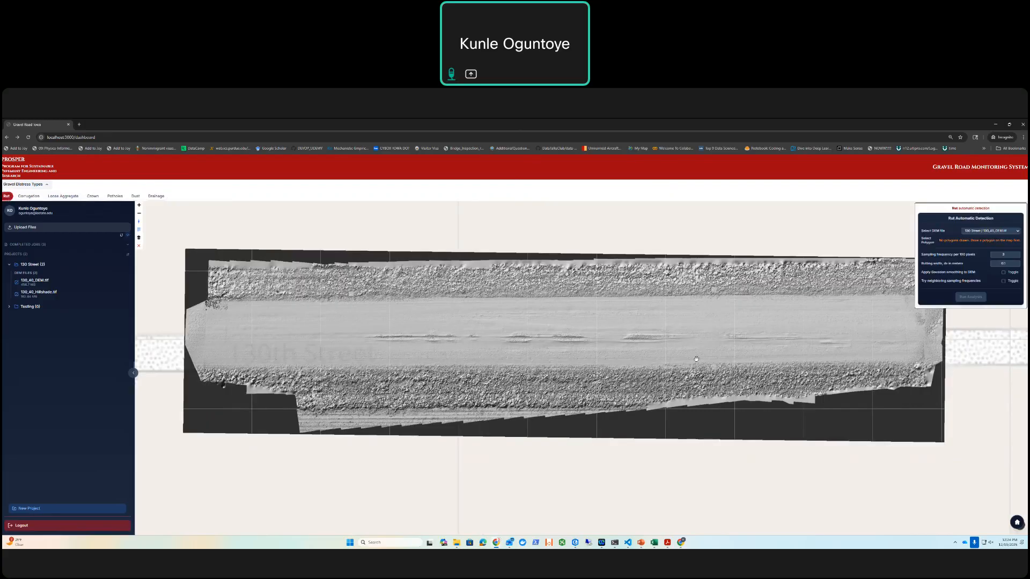
{"action": "left_click_drag", "start_coordinate": [685, 347], "coordinate": [657, 330]}
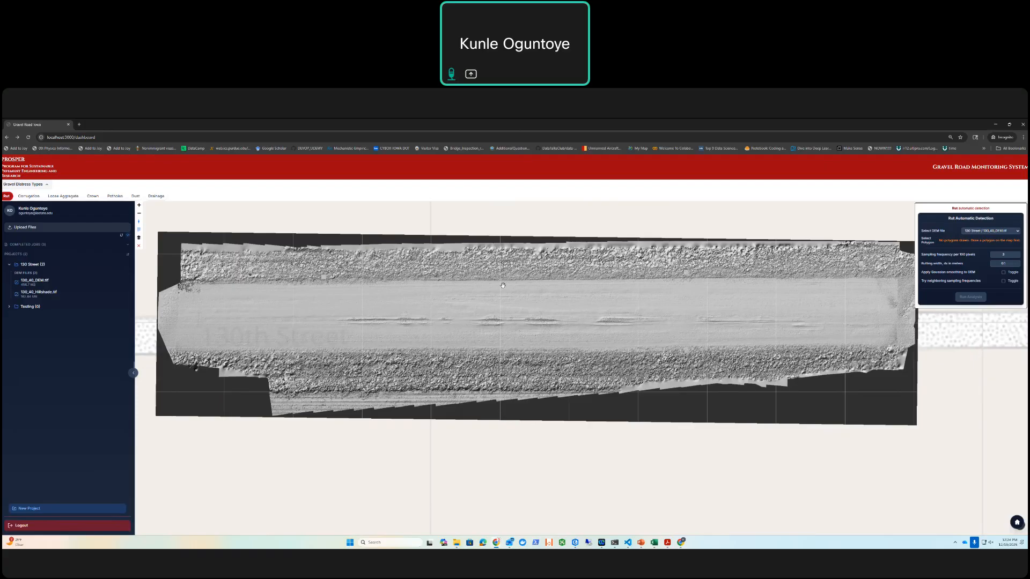
Step: Draw a four-corner polygon spanning the smooth road surface left of centre, enclosing the first visible ruts
{"action": "left_click", "coordinate": [138, 238]}
{"action": "left_click", "coordinate": [326, 285]}
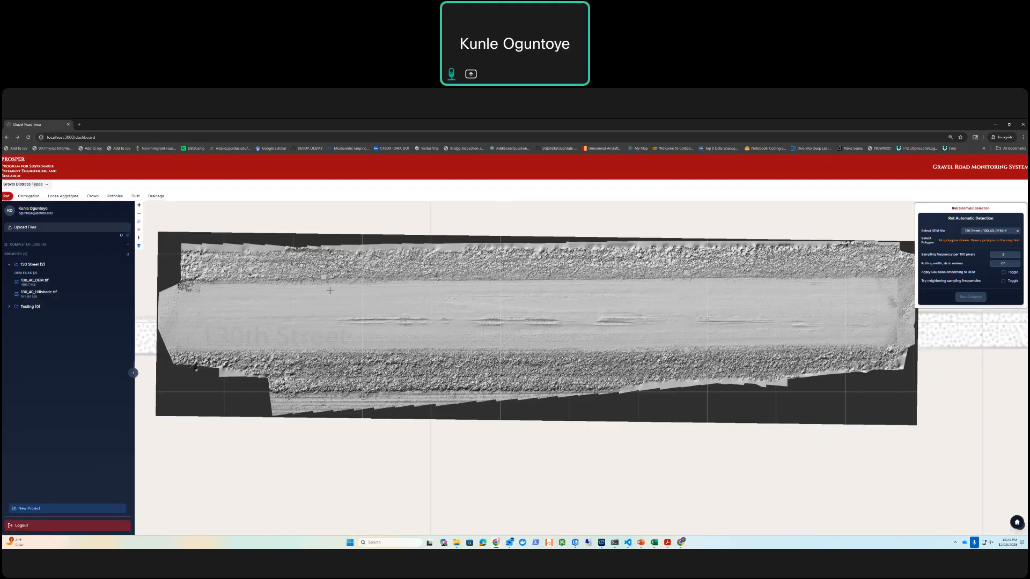
{"action": "left_click", "coordinate": [325, 350]}
{"action": "left_click", "coordinate": [471, 280]}
{"action": "left_click", "coordinate": [327, 285]}
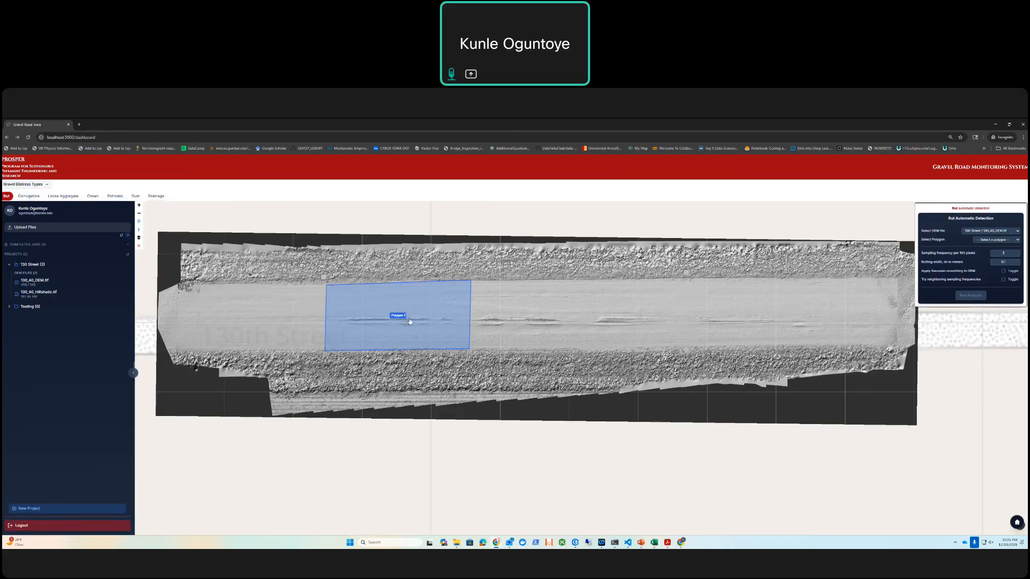
{"action": "scroll", "coordinate": [409, 321], "scroll_direction": "up", "scroll_amount": 5}
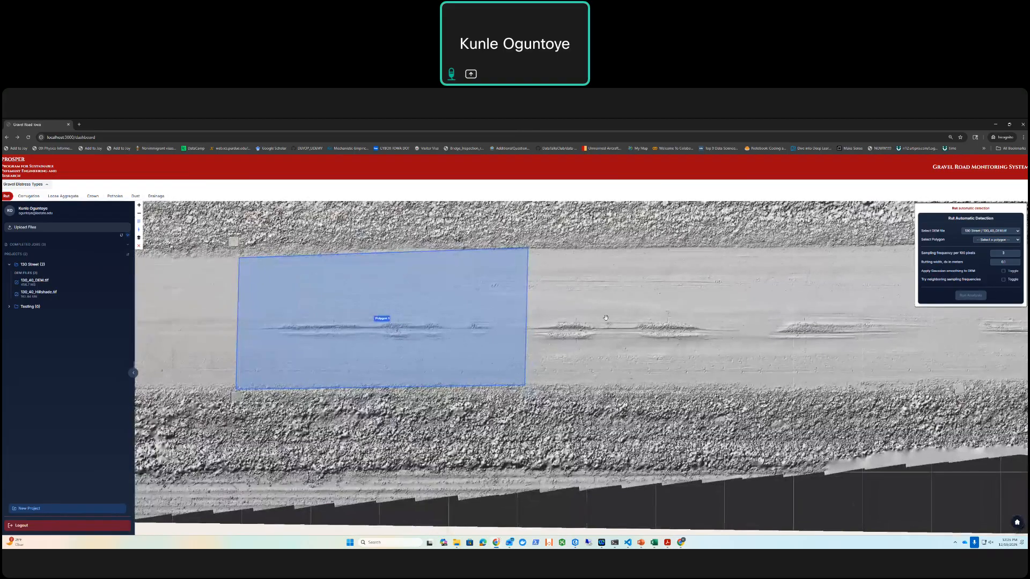
Step: Run the rut analysis on 130_40_DEM.tif within the drawn polygon, with Gaussian smoothing applied to the DEM
{"action": "left_click", "coordinate": [986, 231]}
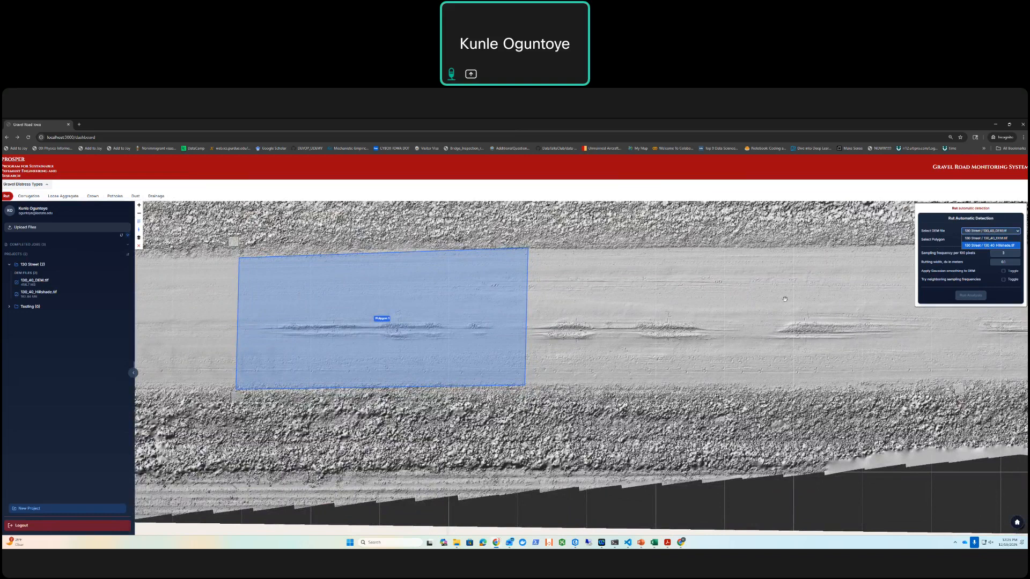
{"action": "left_click", "coordinate": [1005, 242]}
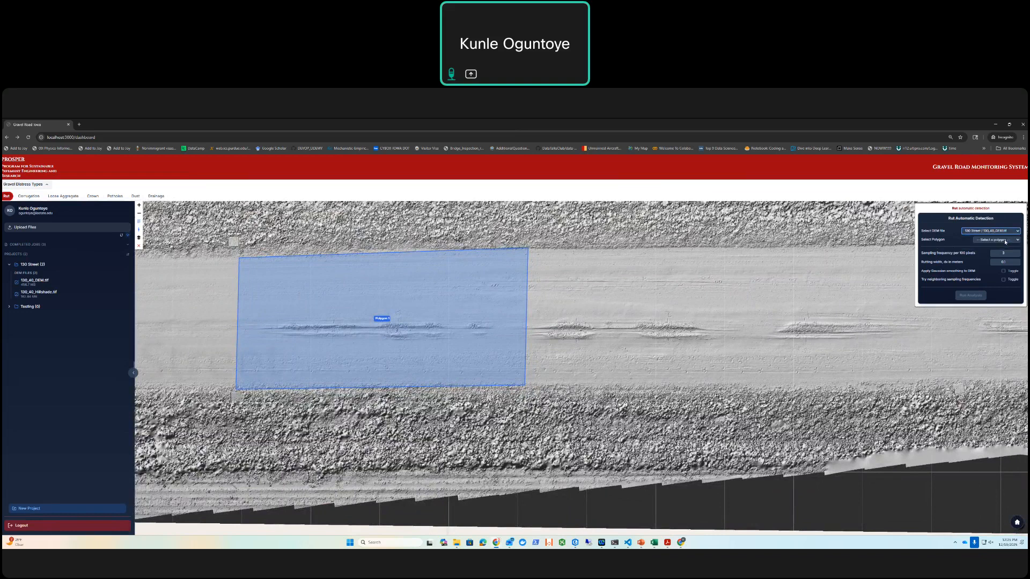
{"action": "left_click", "coordinate": [1006, 241]}
{"action": "left_click", "coordinate": [992, 255]}
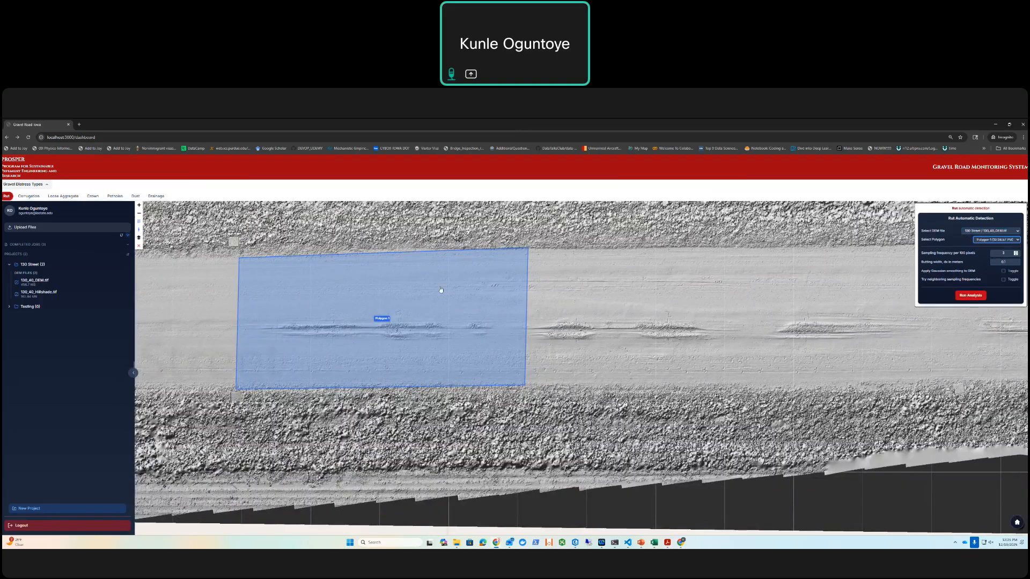
{"action": "left_click", "coordinate": [1003, 272]}
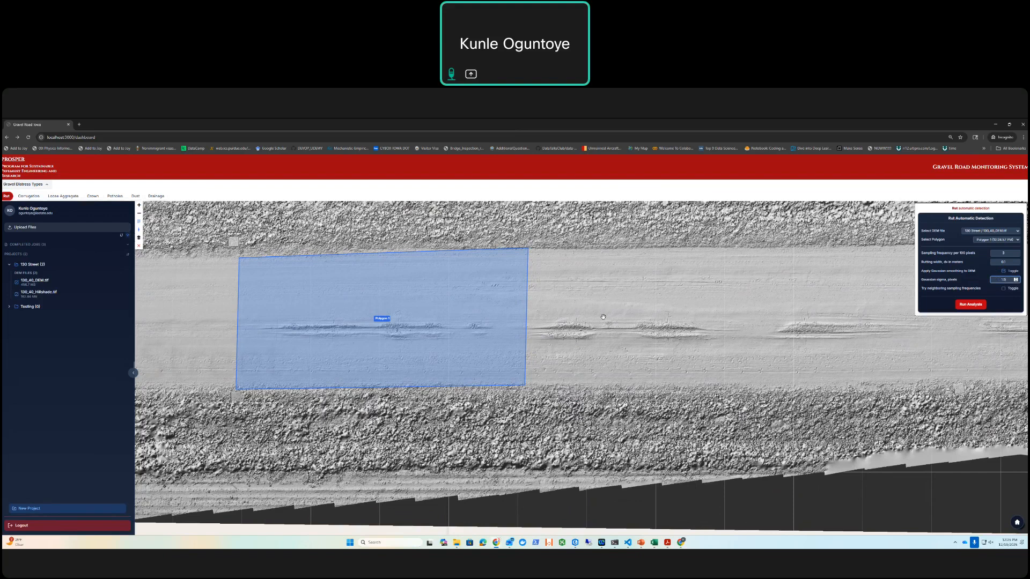
{"action": "left_click", "coordinate": [977, 306]}
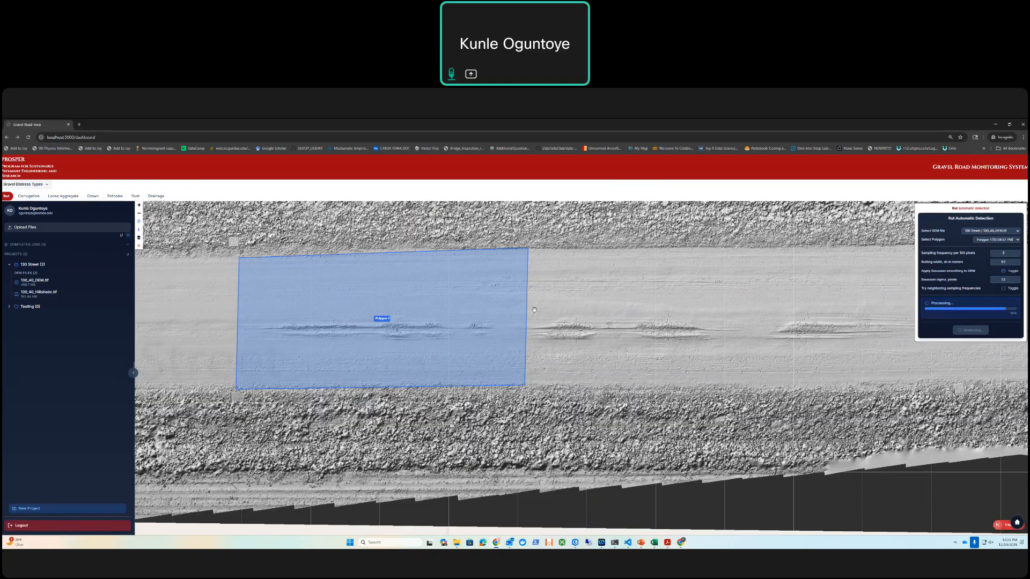
Step: Expand and refresh the completed jobs, then open the newest job's PDF report and view its Deduct Value Analysis
{"action": "left_click", "coordinate": [128, 245]}
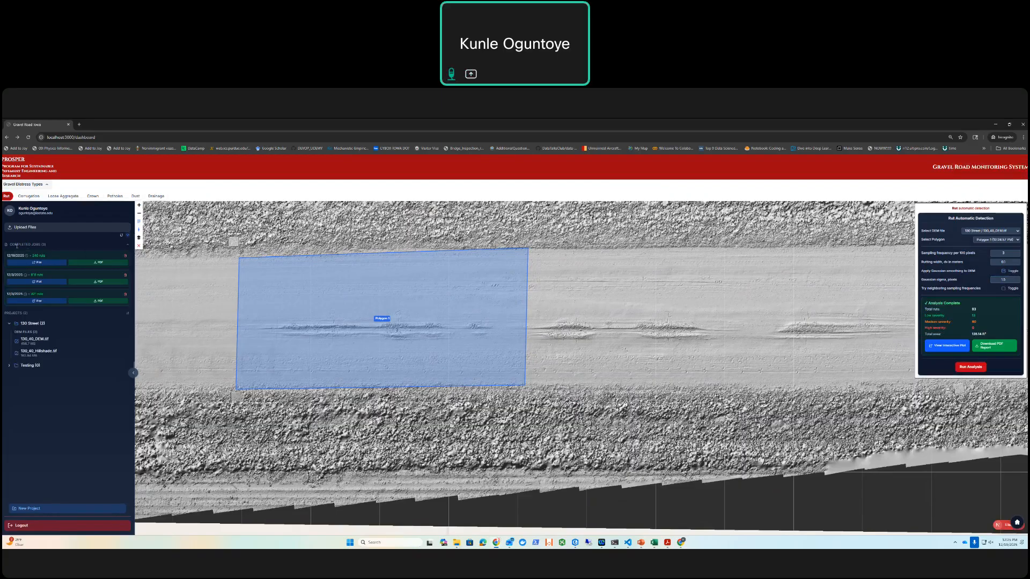
{"action": "left_click", "coordinate": [122, 236]}
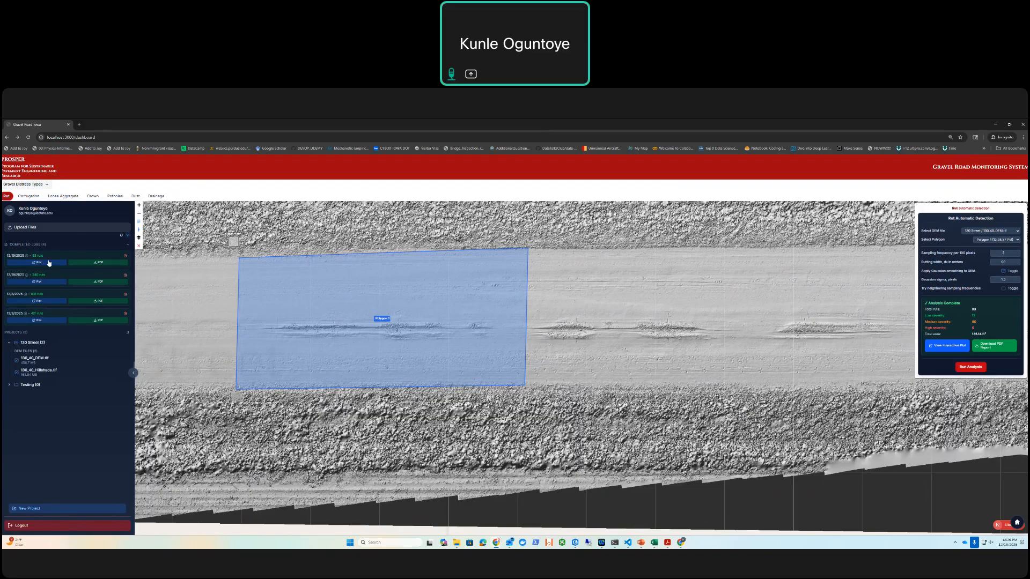
{"action": "mouse_move", "coordinate": [28, 258]}
{"action": "left_click", "coordinate": [93, 264]}
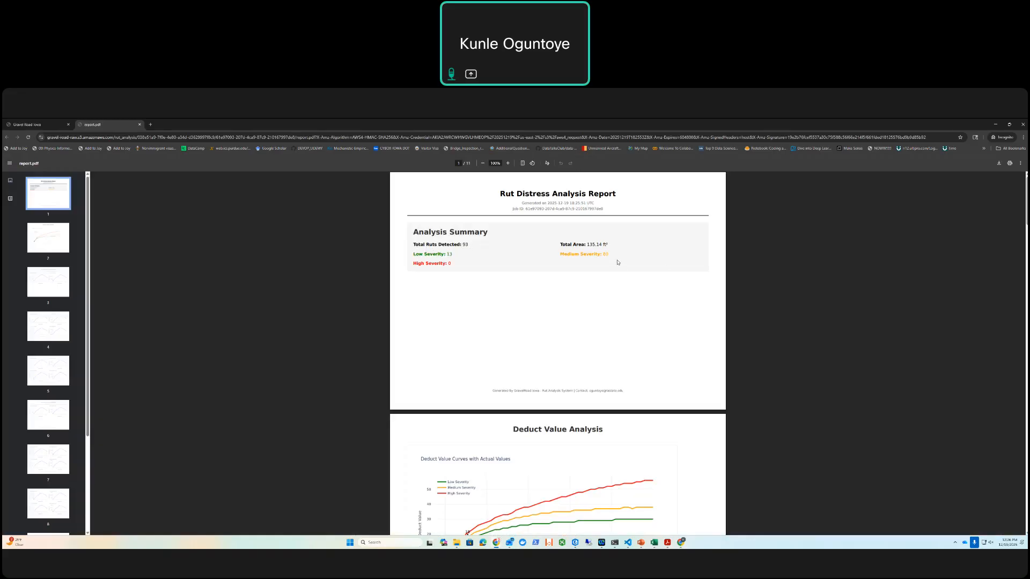
{"action": "scroll", "coordinate": [618, 263], "scroll_direction": "down", "scroll_amount": 3}
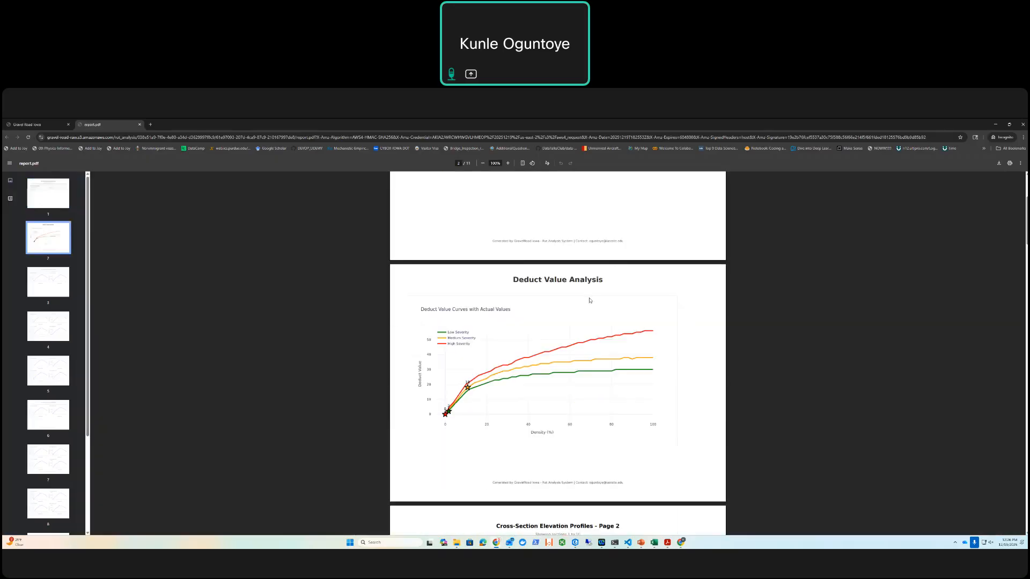